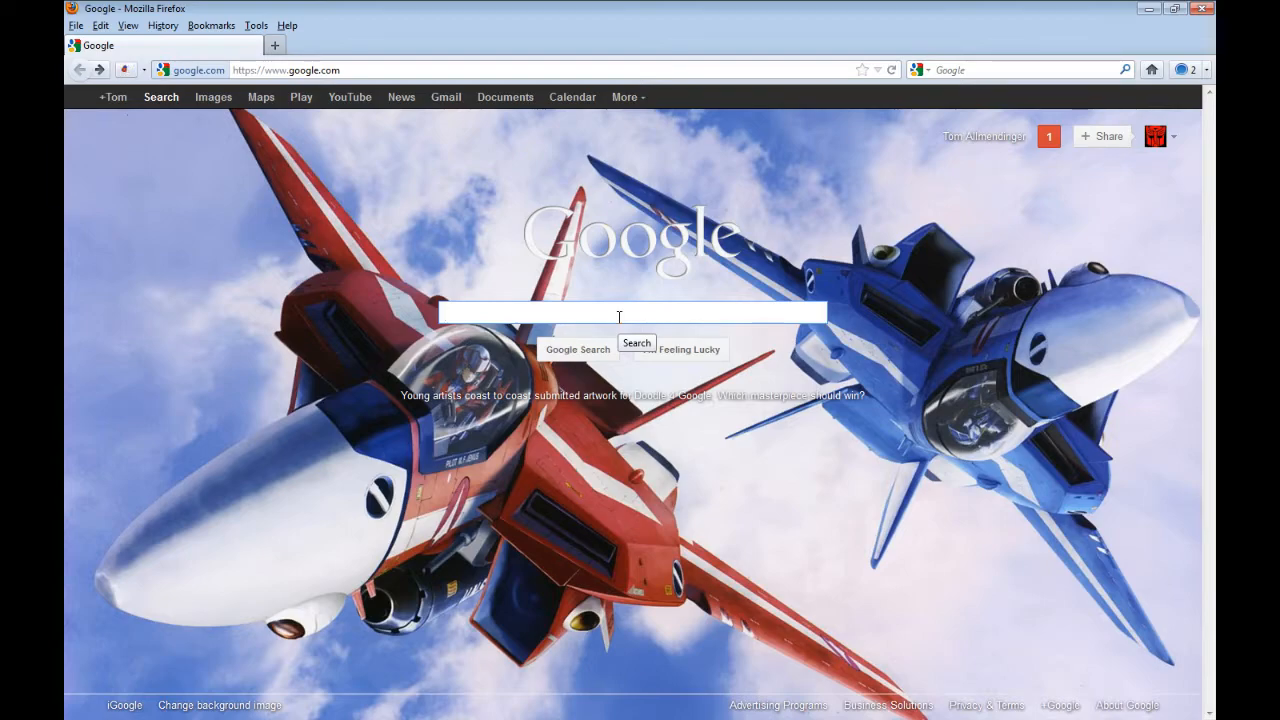
- Search the web for Ventrilo and open the download page of the official ventrilo.com site
type("Ventr")
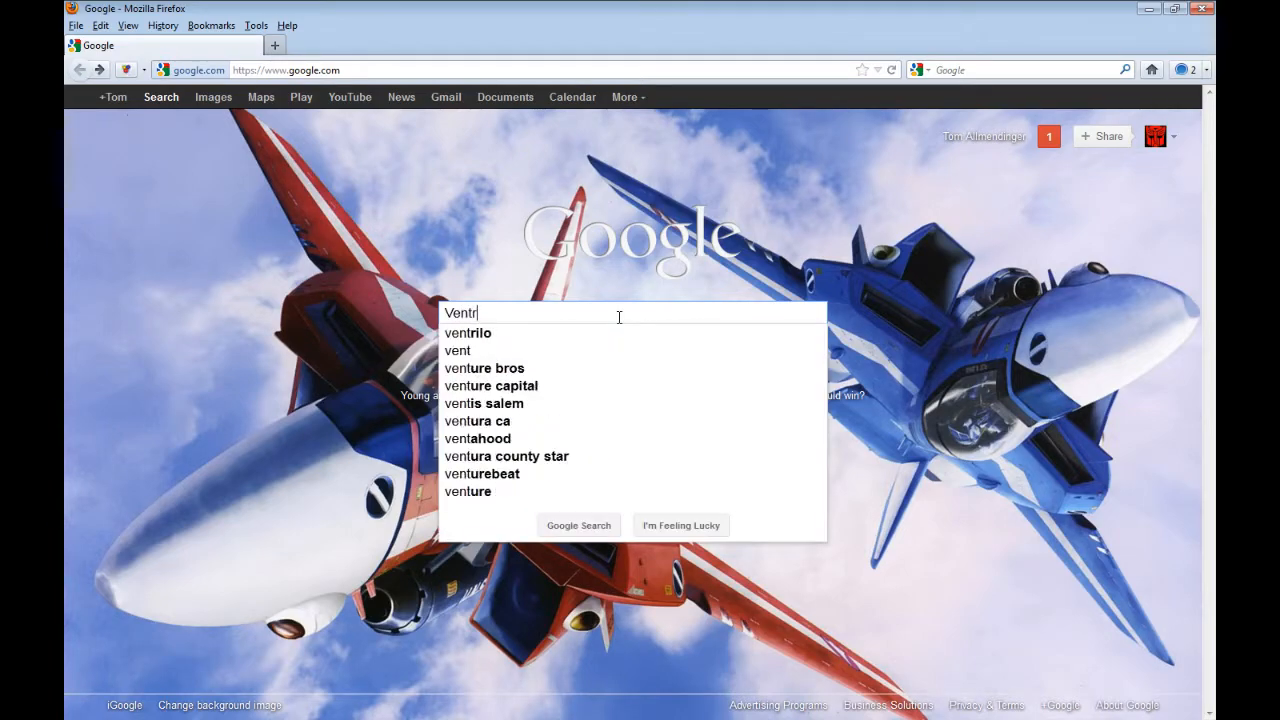
type("ilo")
key("Return")
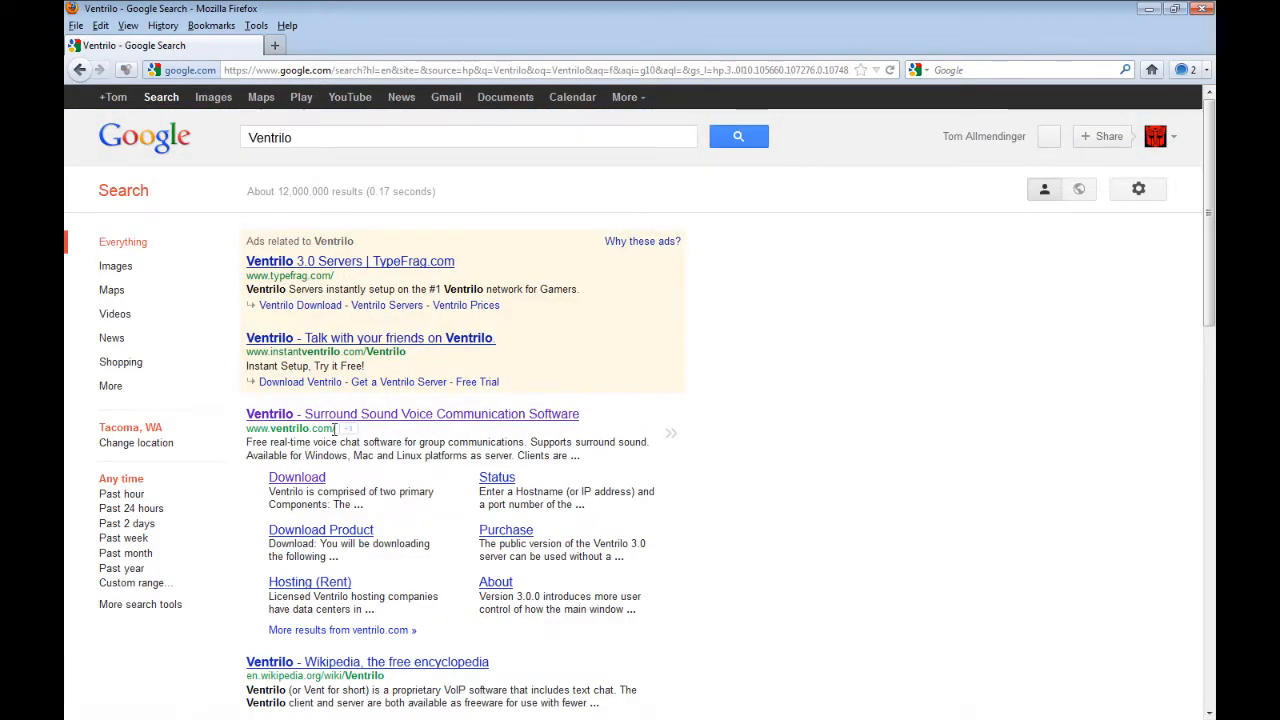
left_click(305, 418)
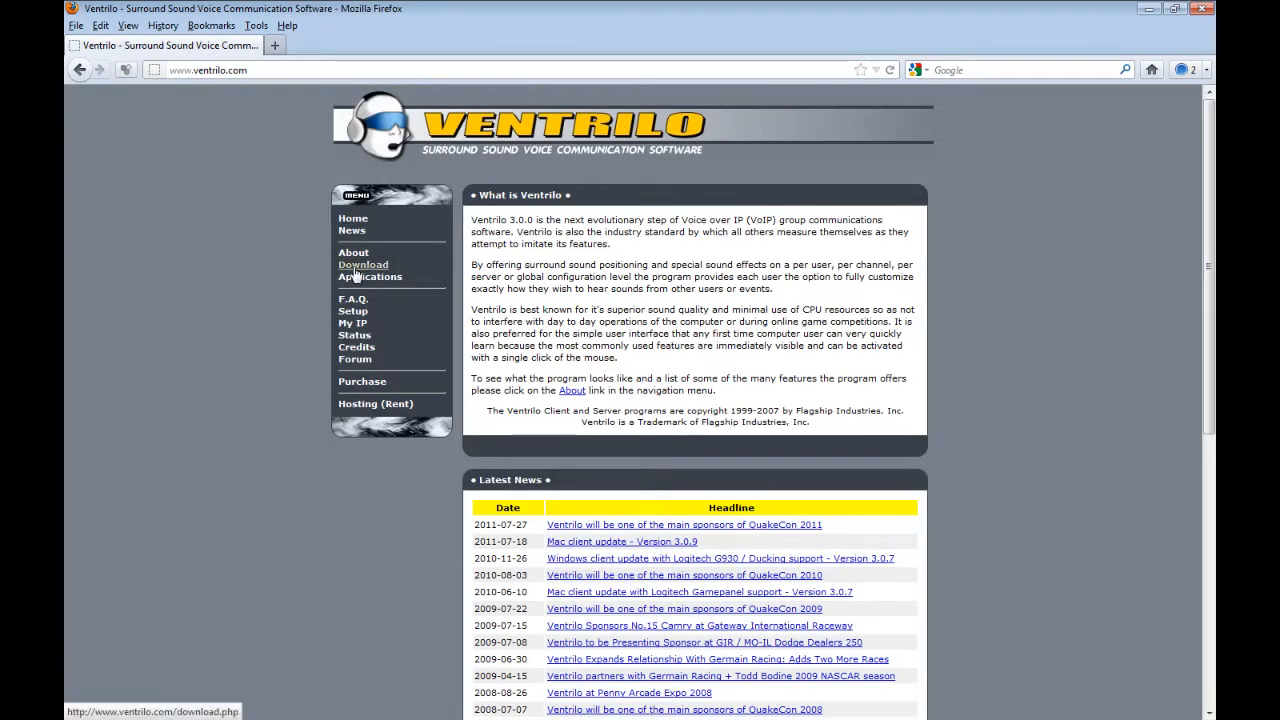
left_click(356, 266)
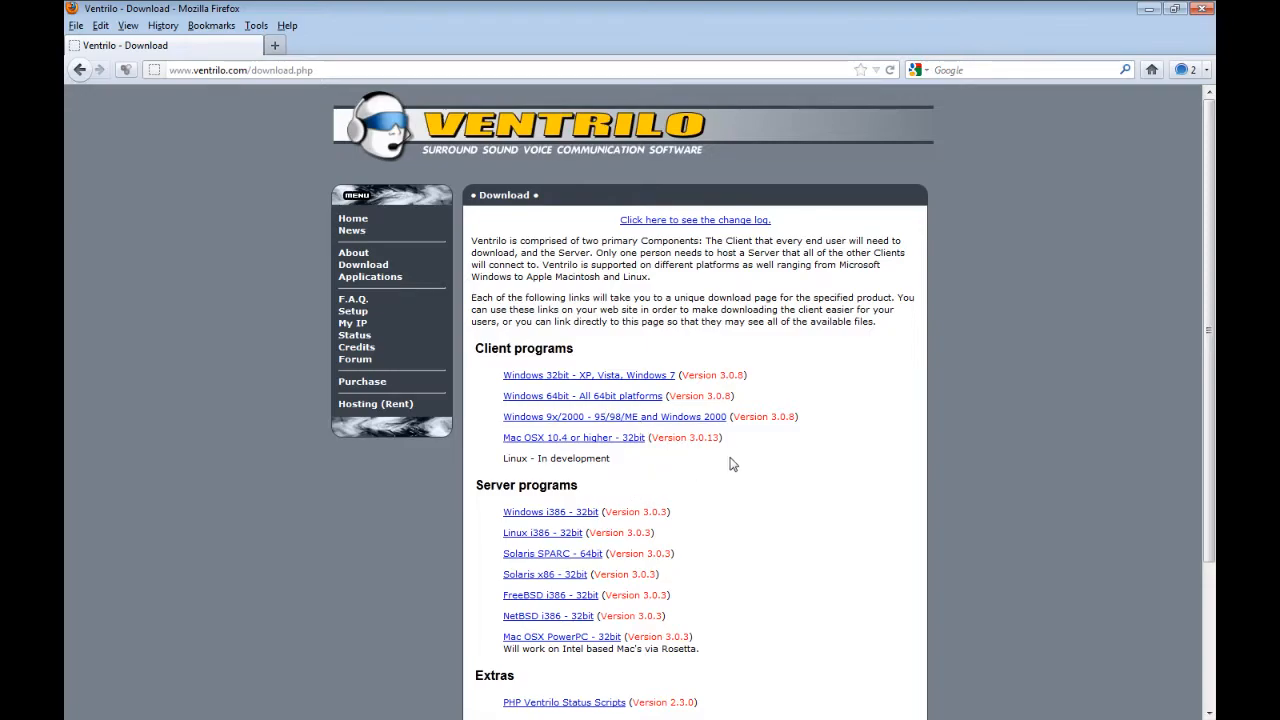
- Download the Windows 64bit Ventrilo client installer, agreeing to the export and license terms and saving the file
scroll(731, 464, "down", 5)
scroll(731, 464, "up", 3)
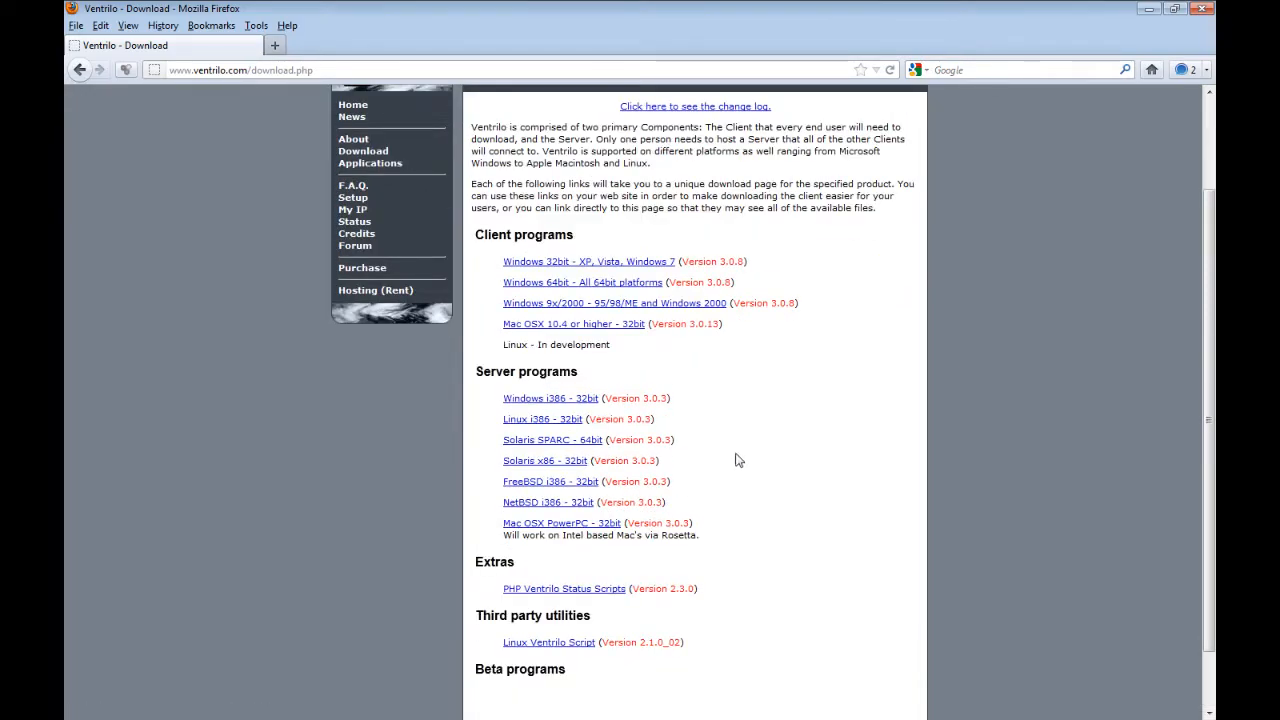
scroll(857, 464, "up", 3)
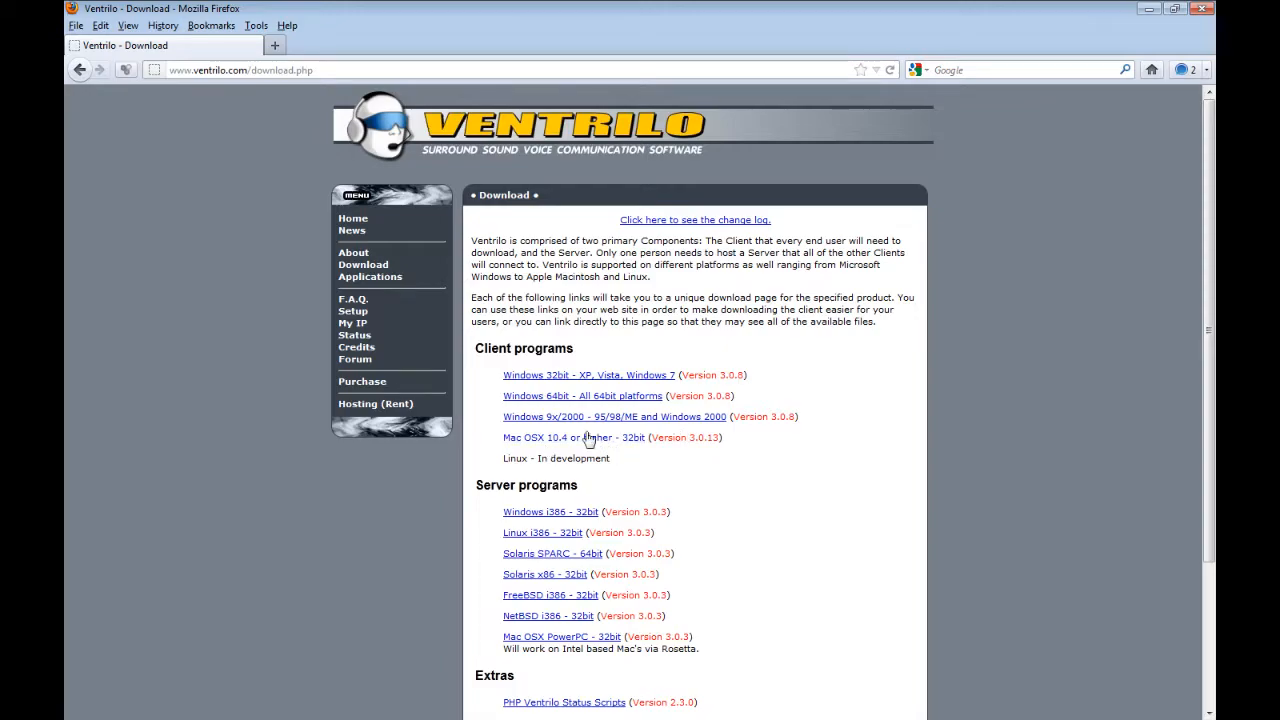
left_click(535, 403)
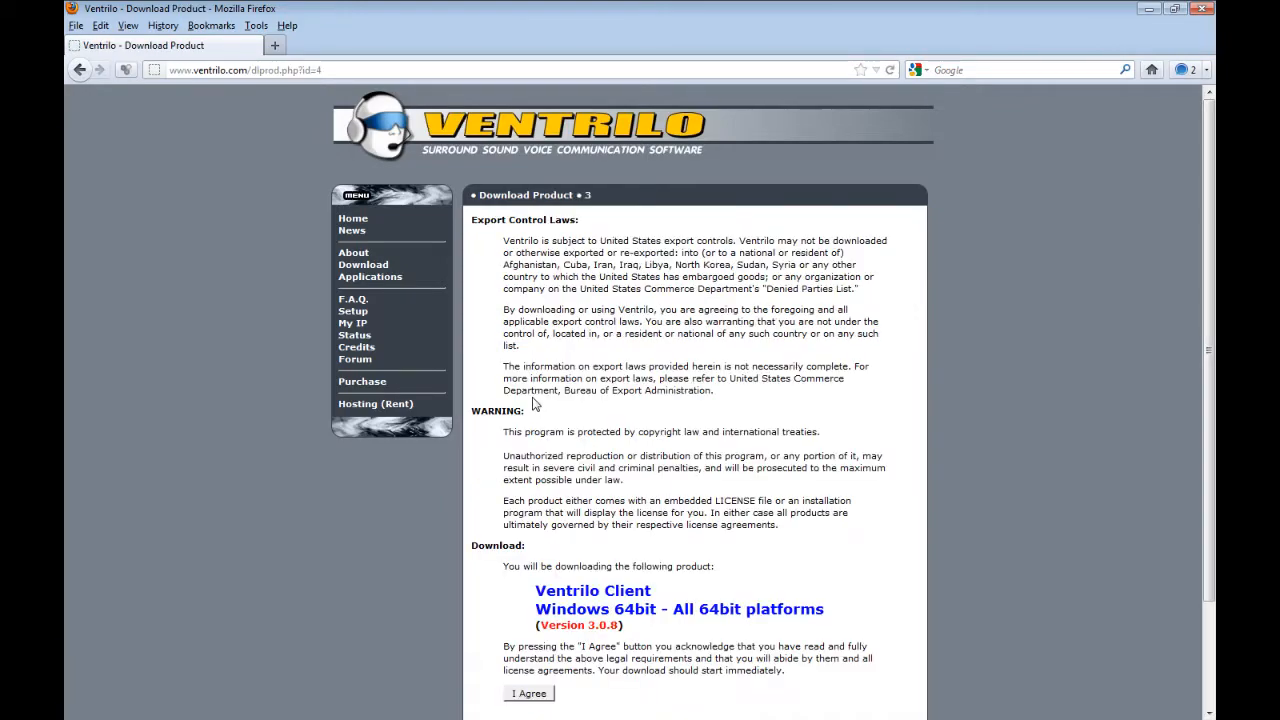
scroll(600, 585, "down", 2)
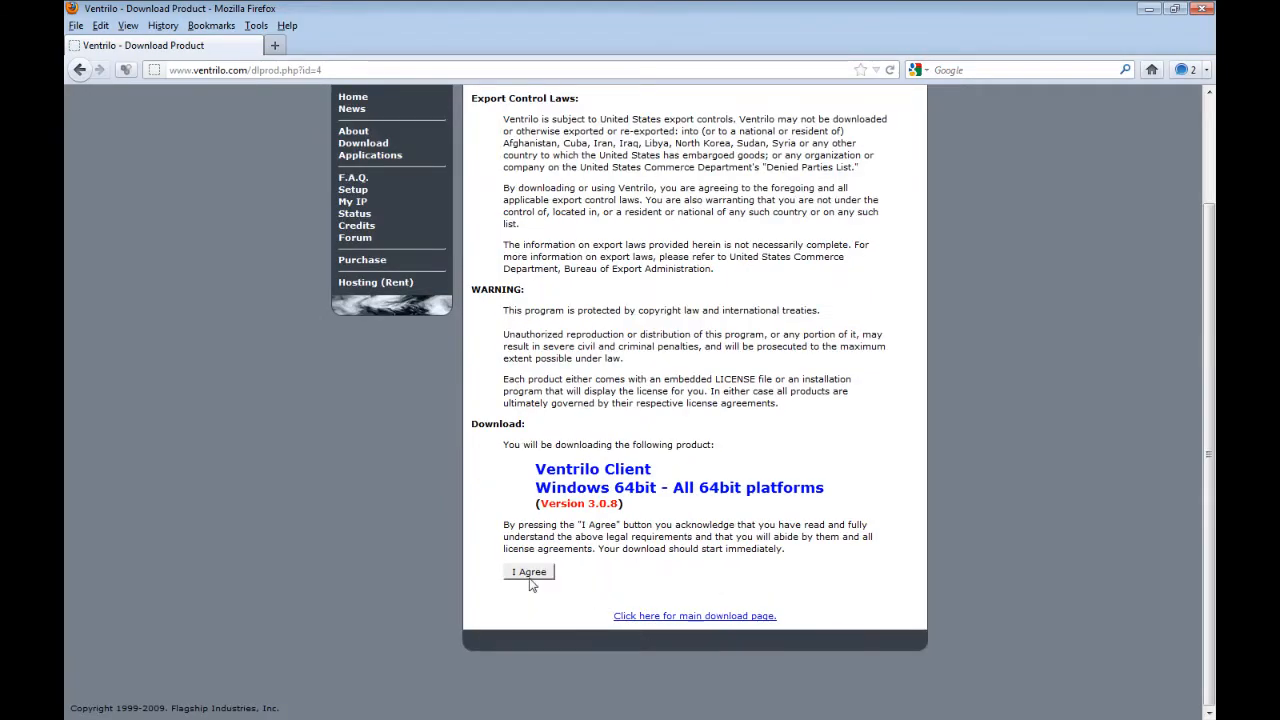
left_click(530, 576)
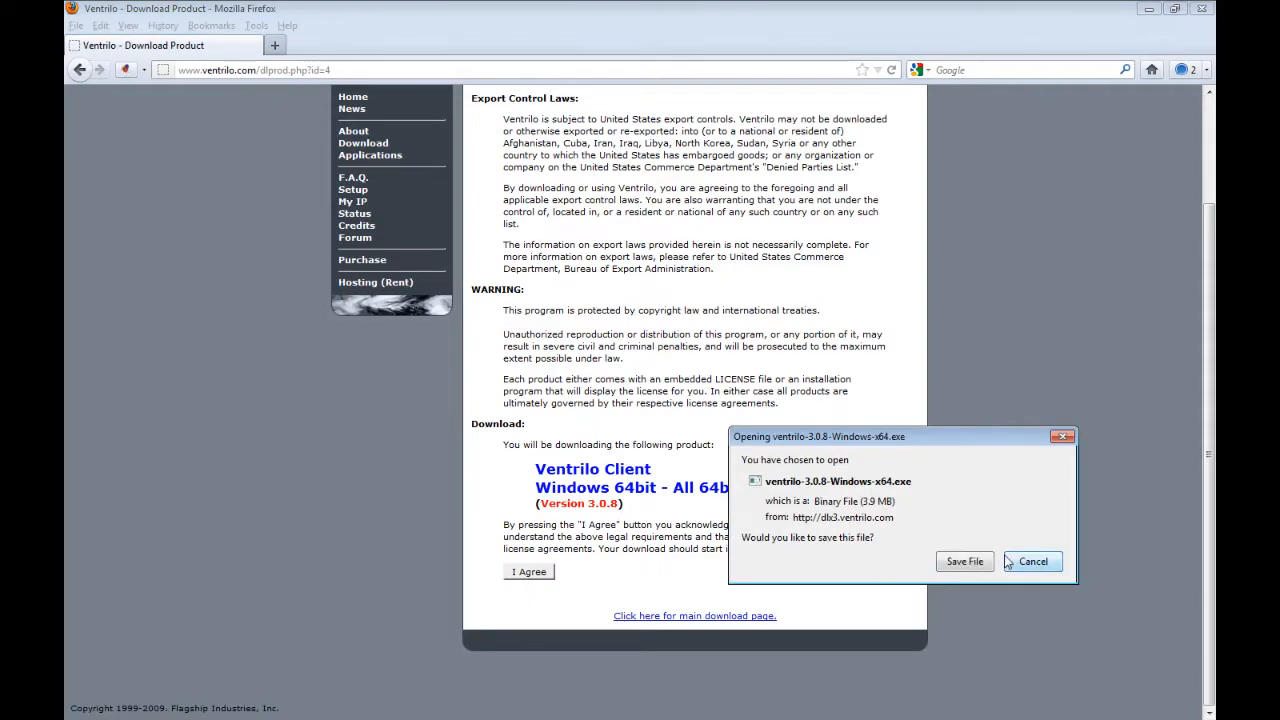
left_click(990, 562)
- Run the downloaded ventrilo-3.0.8-Windows-x64.exe and complete the installation, accepting the license agreement and keeping the default options
left_click(628, 375)
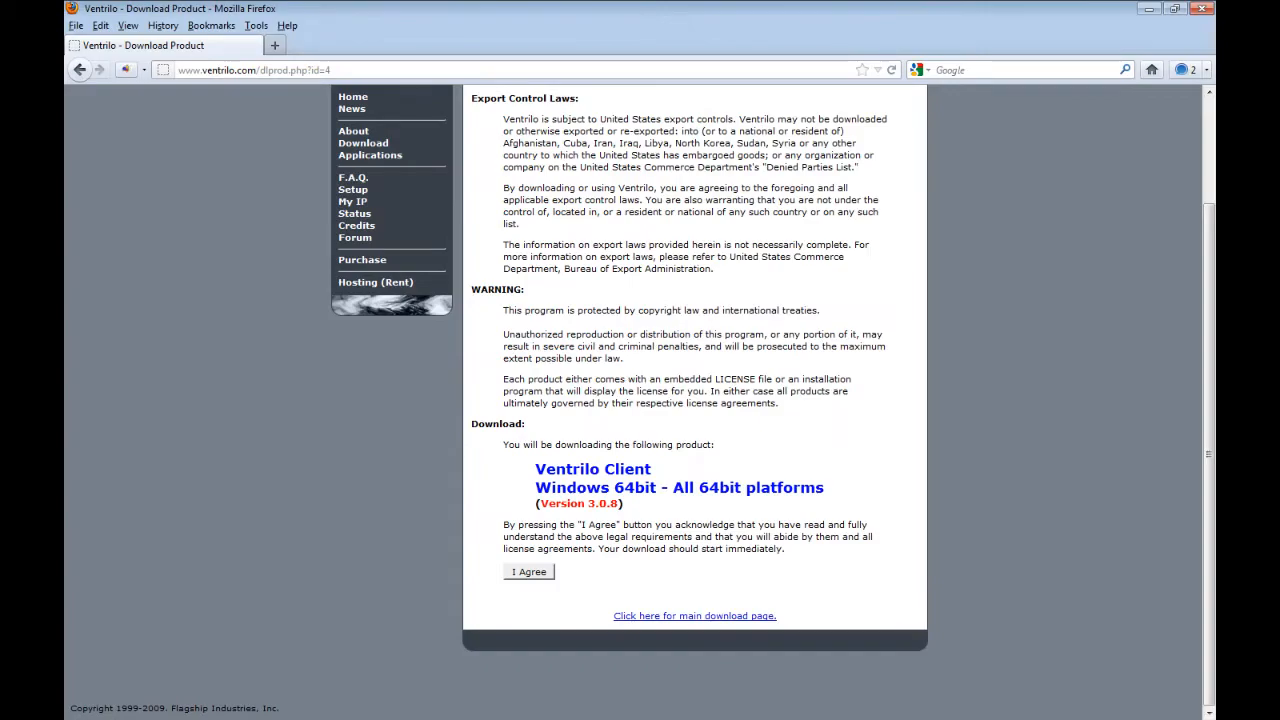
left_click(733, 41)
double_click(733, 41)
left_click(690, 377)
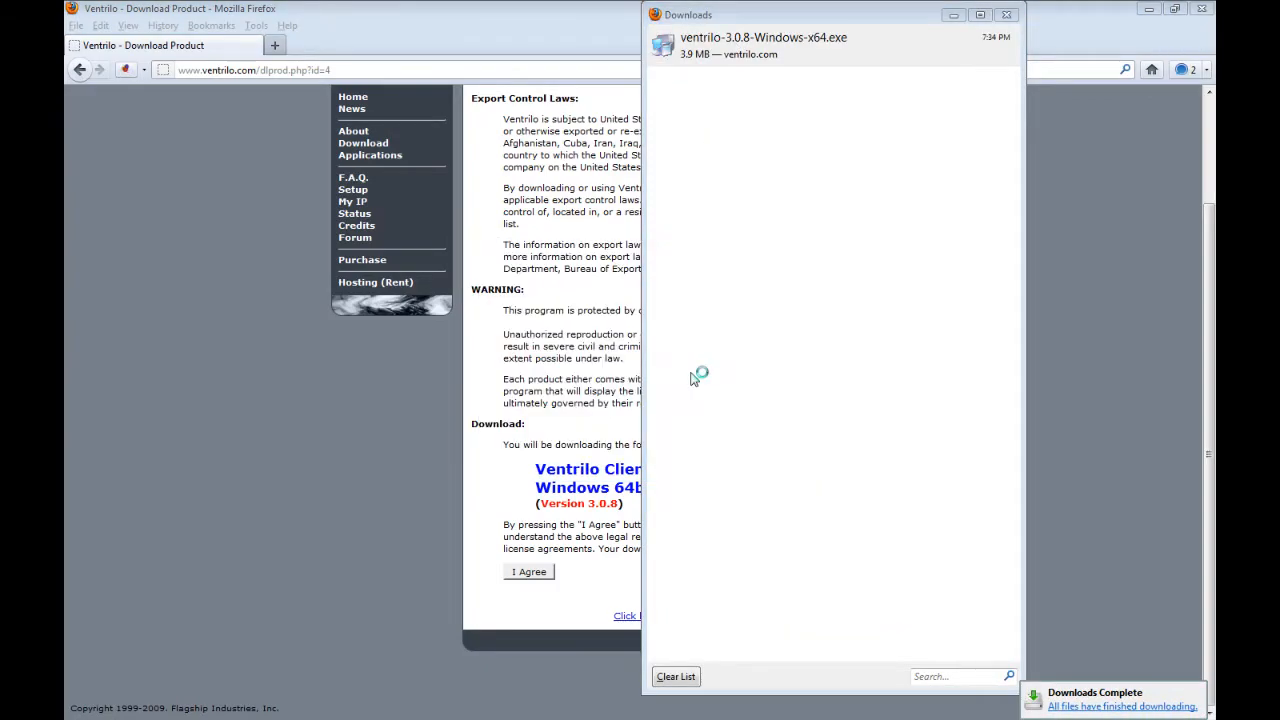
left_click(729, 492)
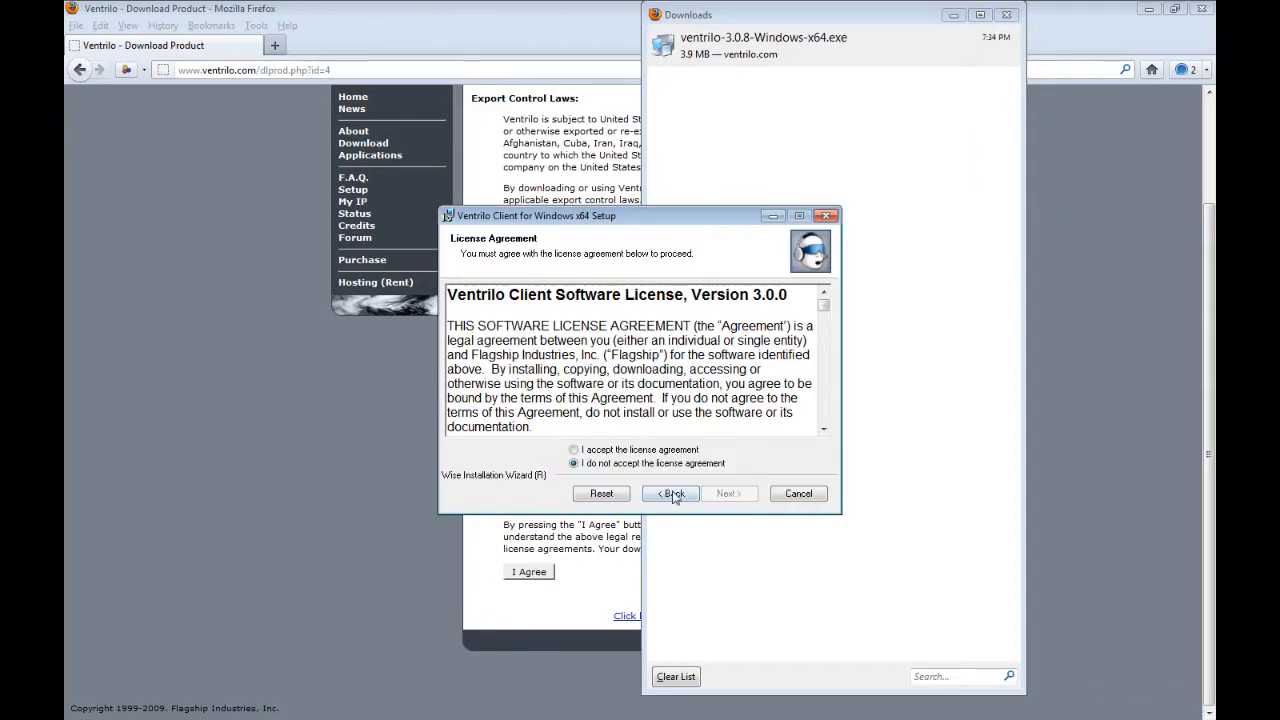
left_click(655, 450)
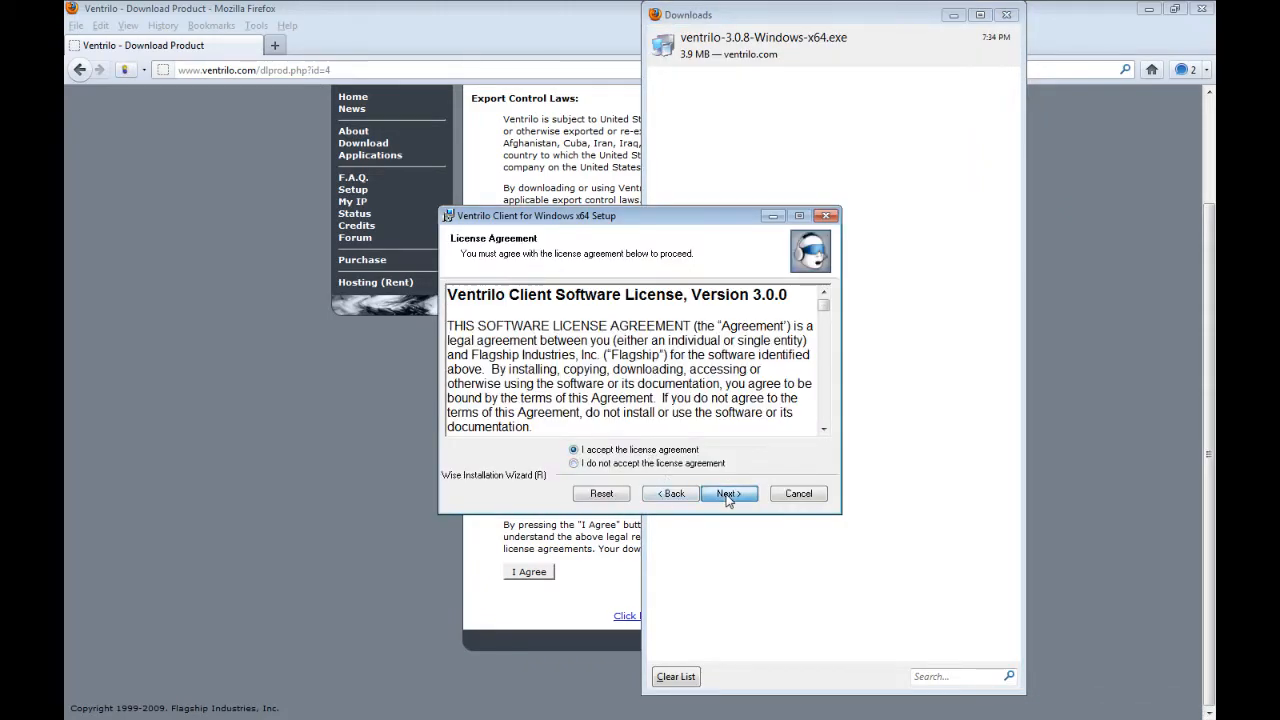
left_click(728, 494)
left_click(728, 494)
left_click(728, 494)
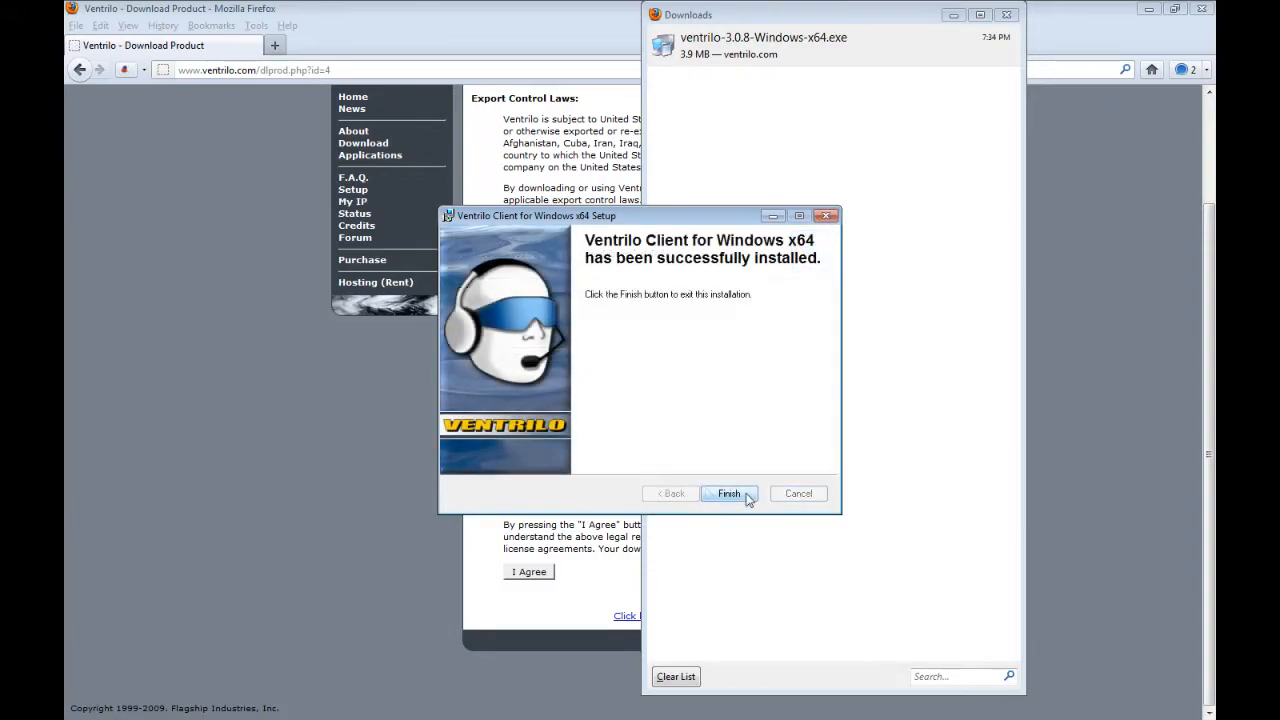
left_click(748, 499)
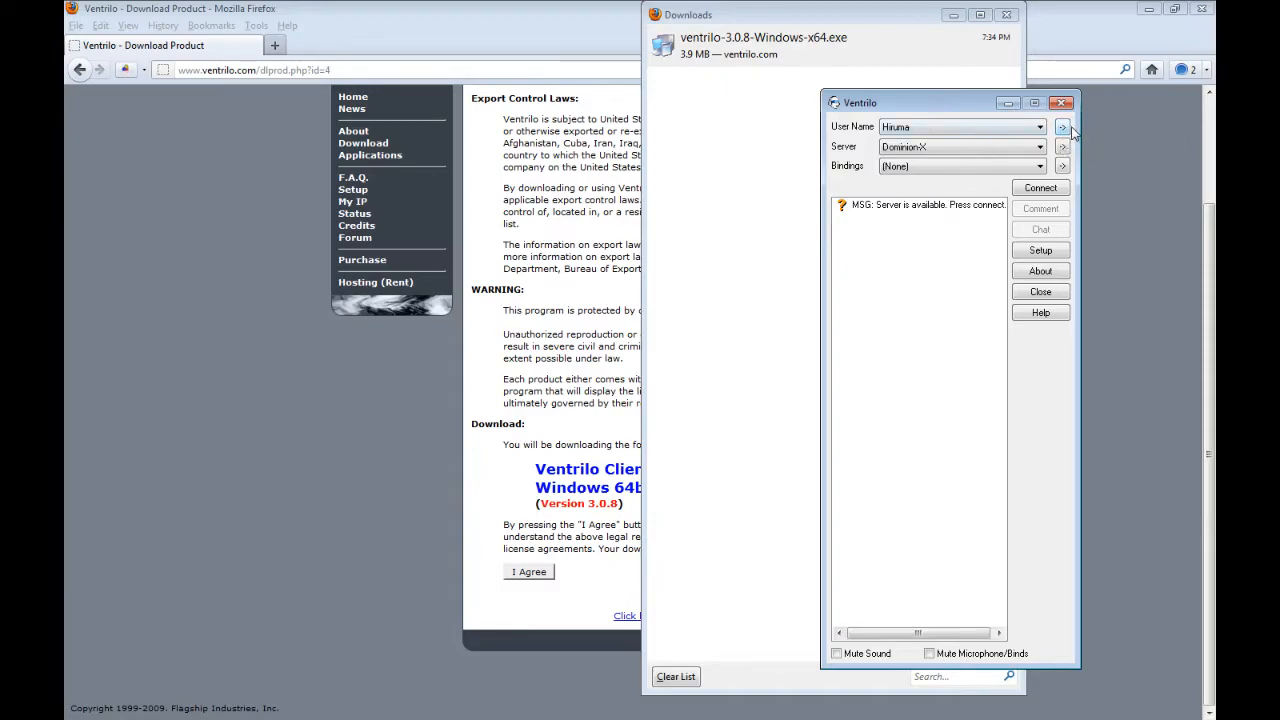
- In Ventrilo, add a user named Test Username with the phonetic name Test and preview its pronunciation
left_click(1062, 128)
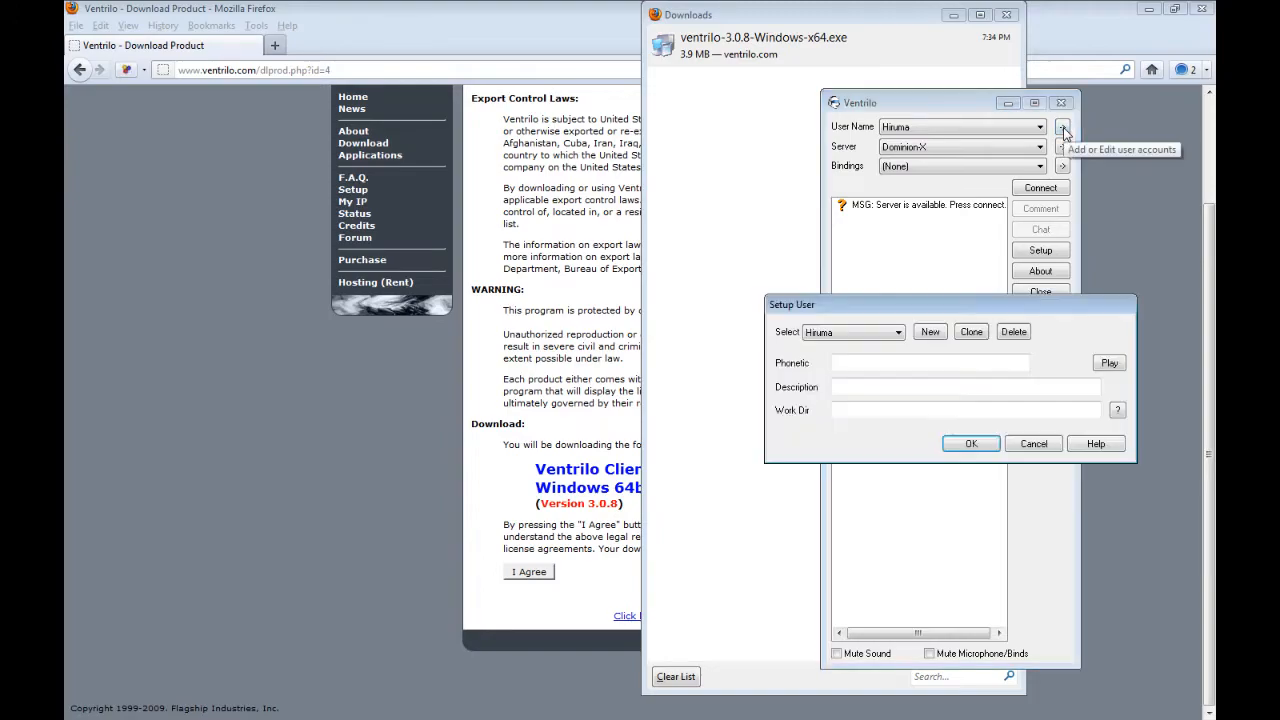
left_click(930, 333)
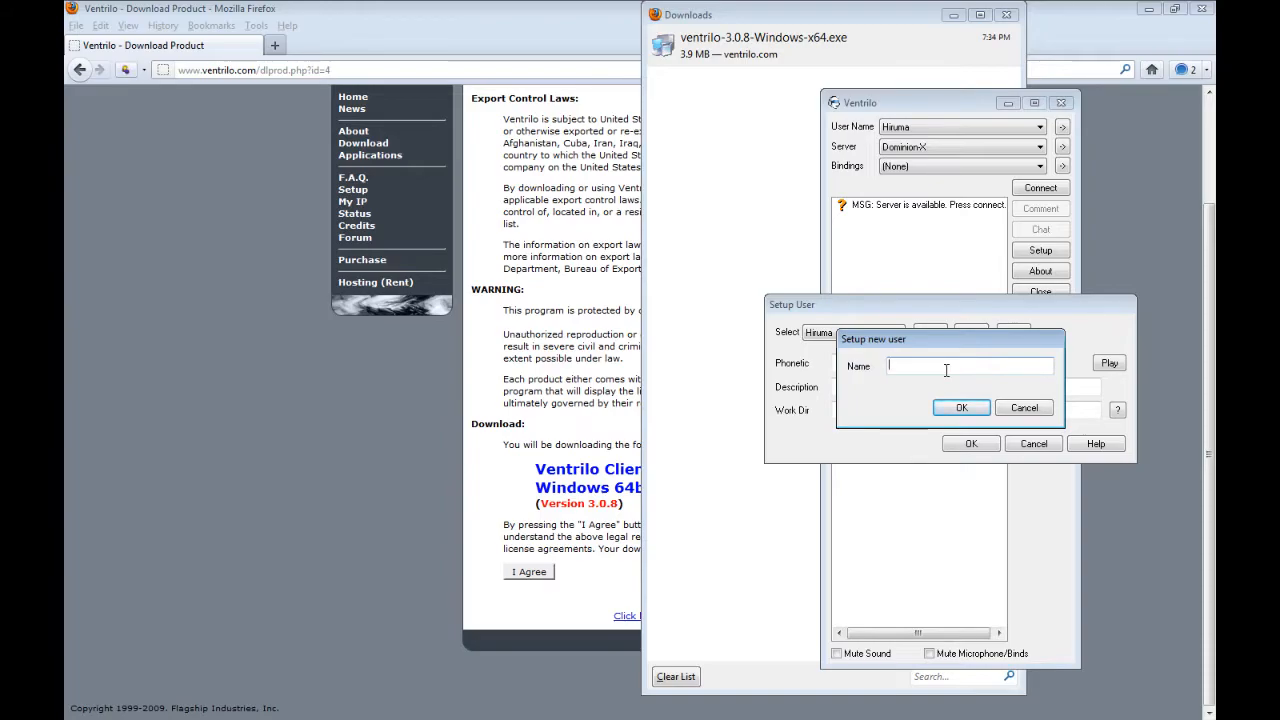
type("Tex")
type("t")
type(" Username")
left_click(958, 406)
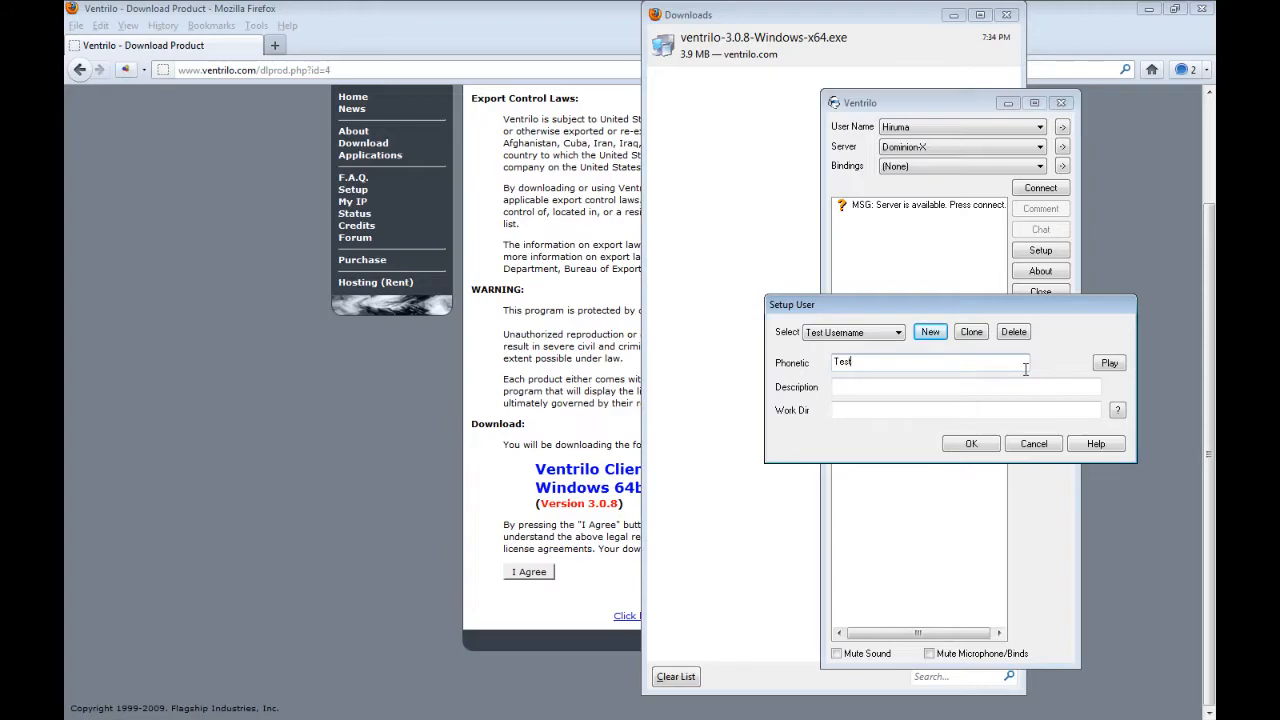
left_click(1112, 364)
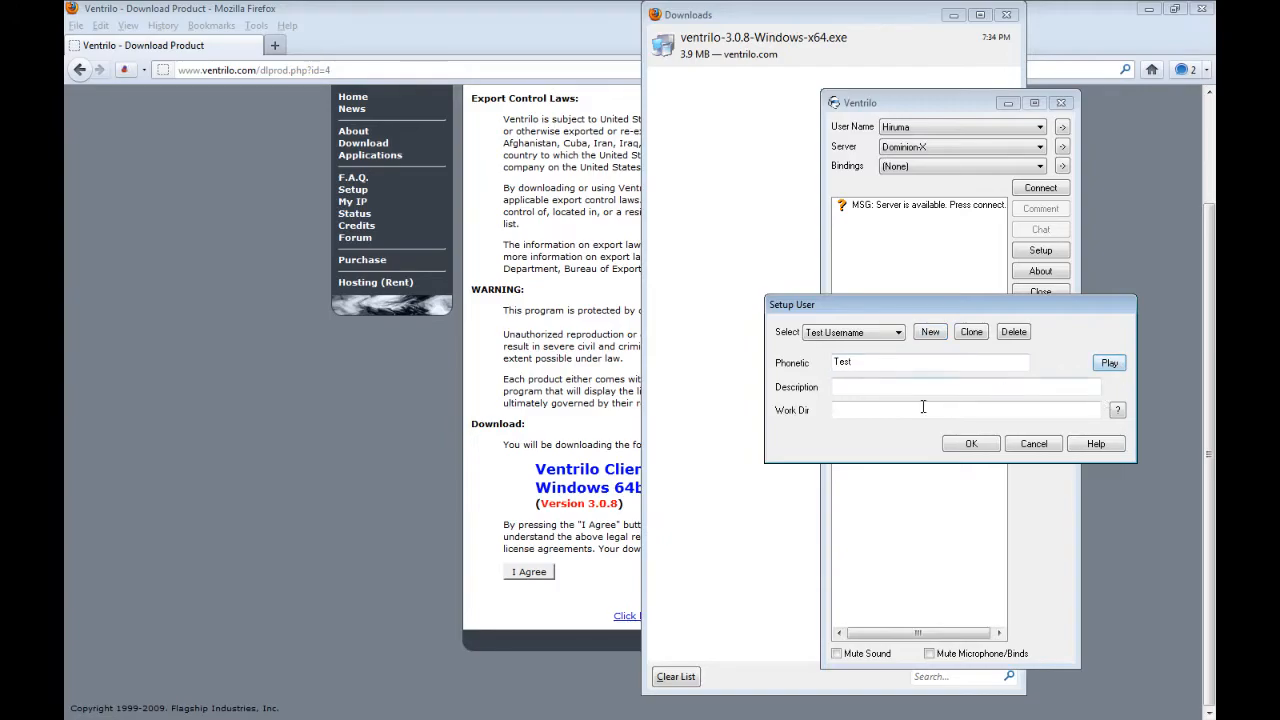
left_click(975, 445)
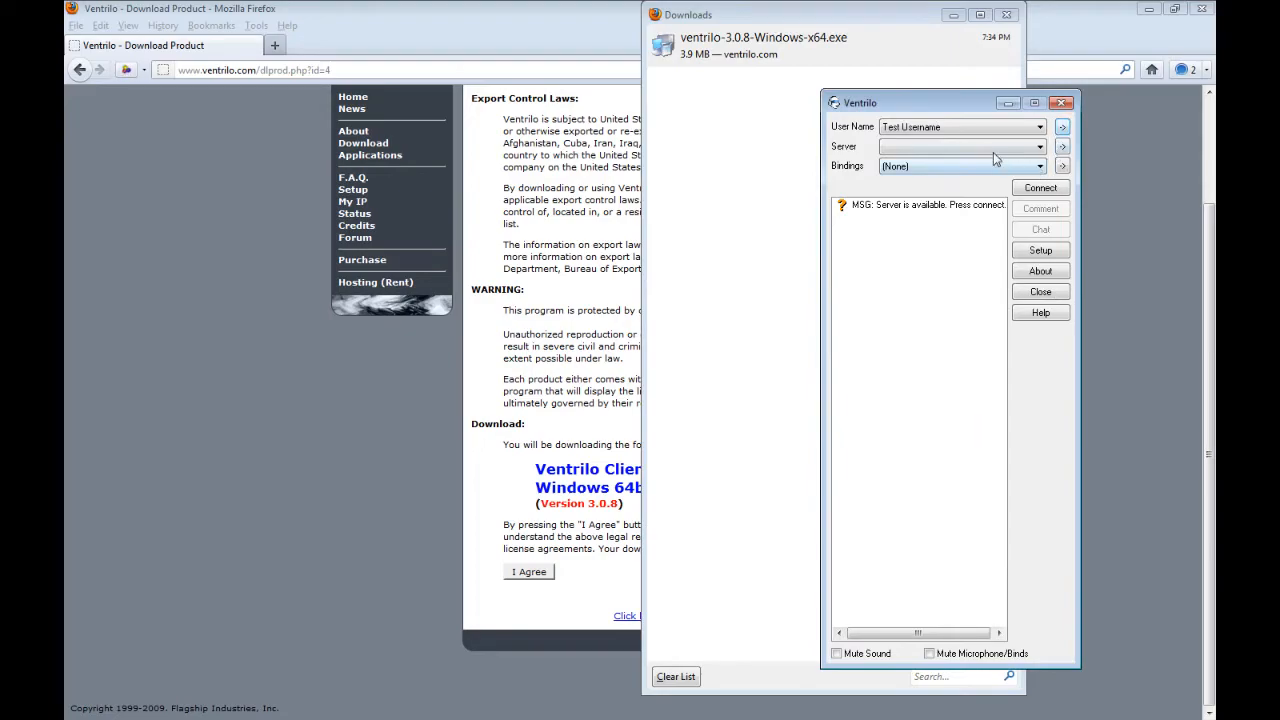
- Try to add a server connection named Test Server
left_click(1061, 147)
left_click(891, 279)
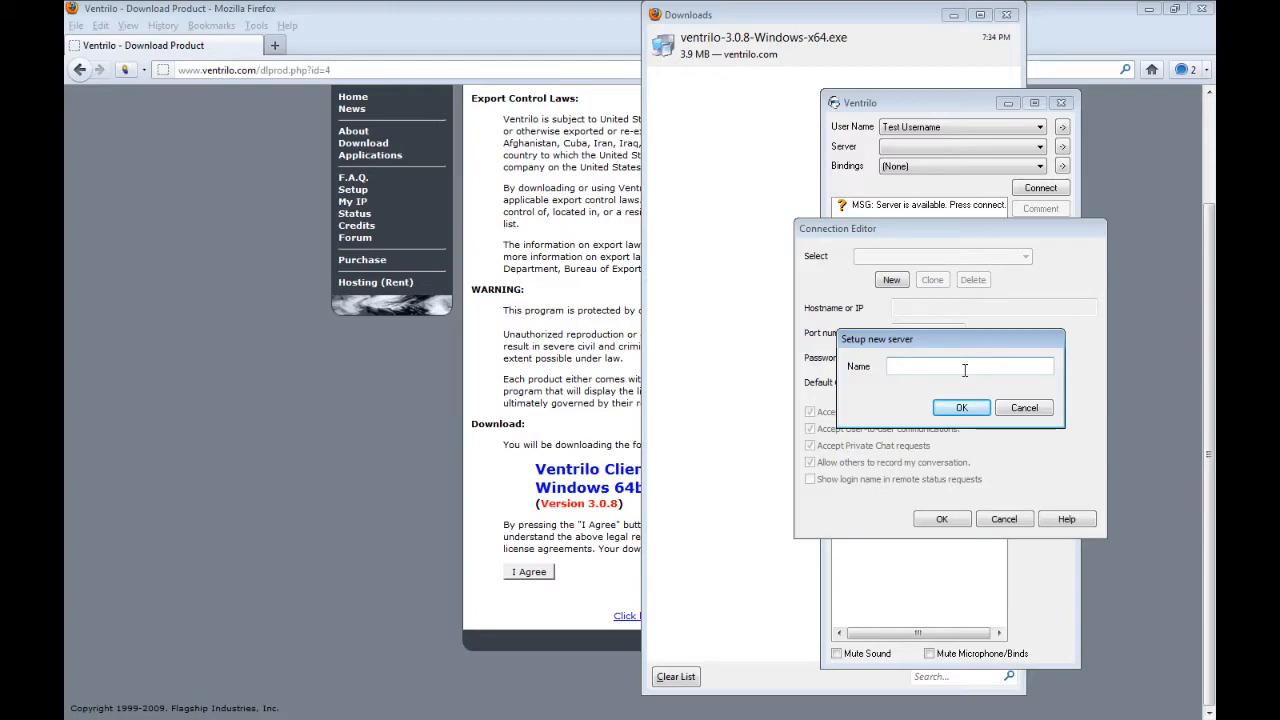
type("Test Server")
left_click(959, 409)
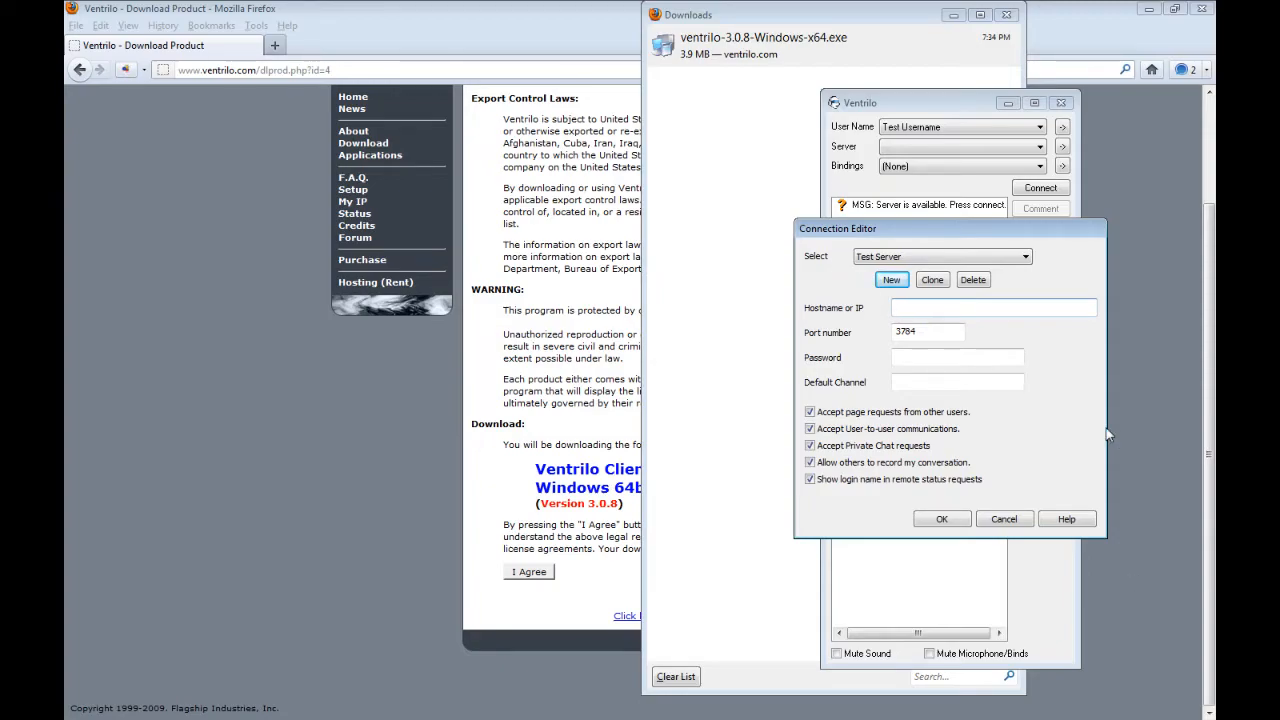
key("Tab")
left_click(908, 358)
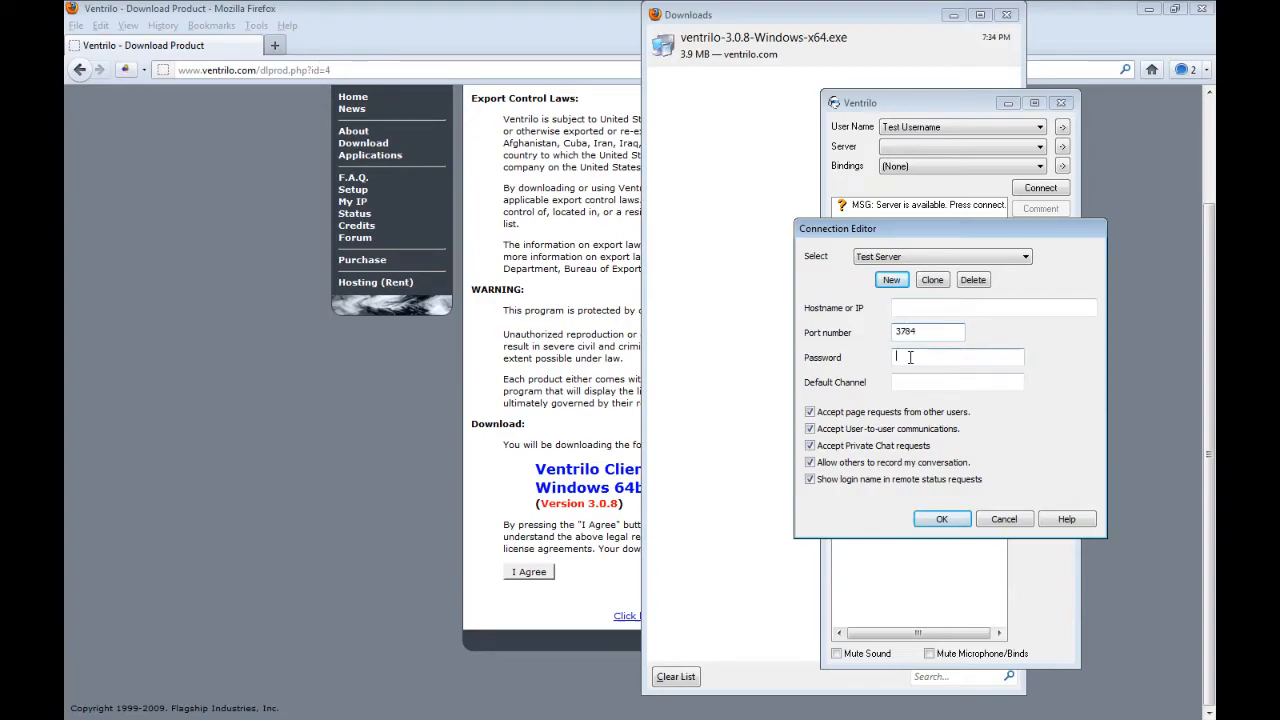
left_click(1008, 525)
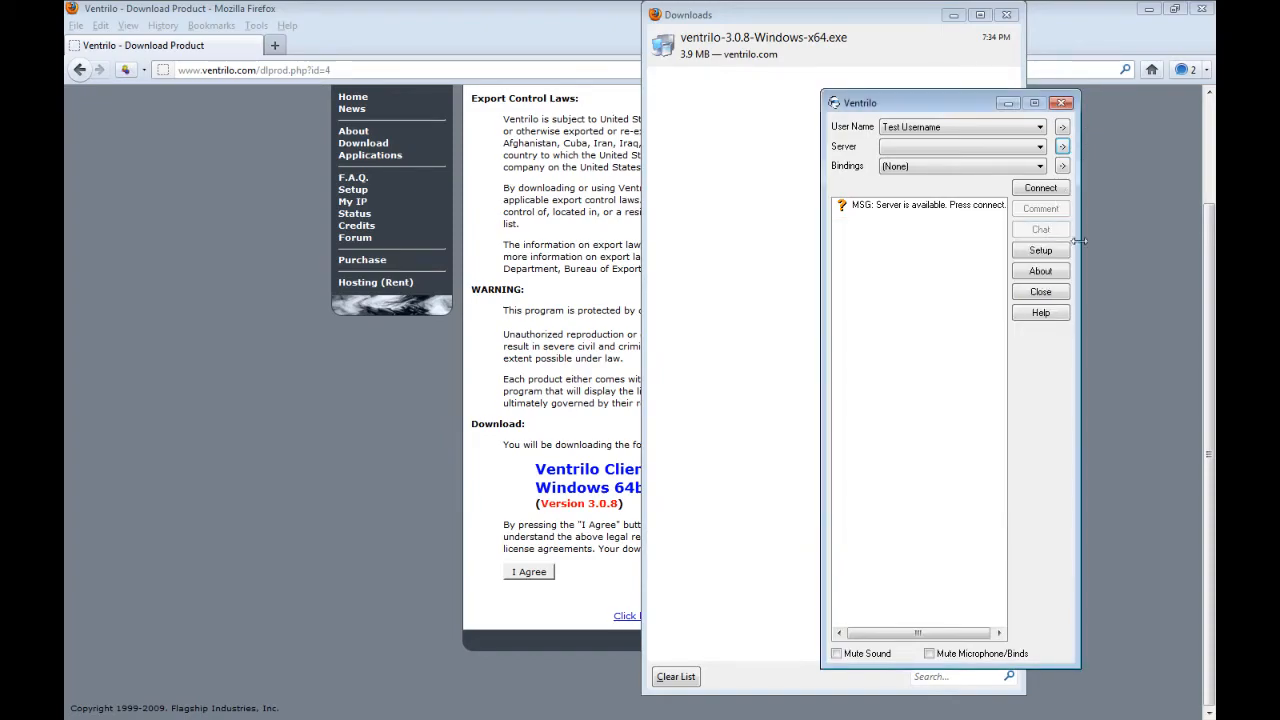
- Set the push-to-talk hotkey to Grave in the voice setup
left_click(1030, 256)
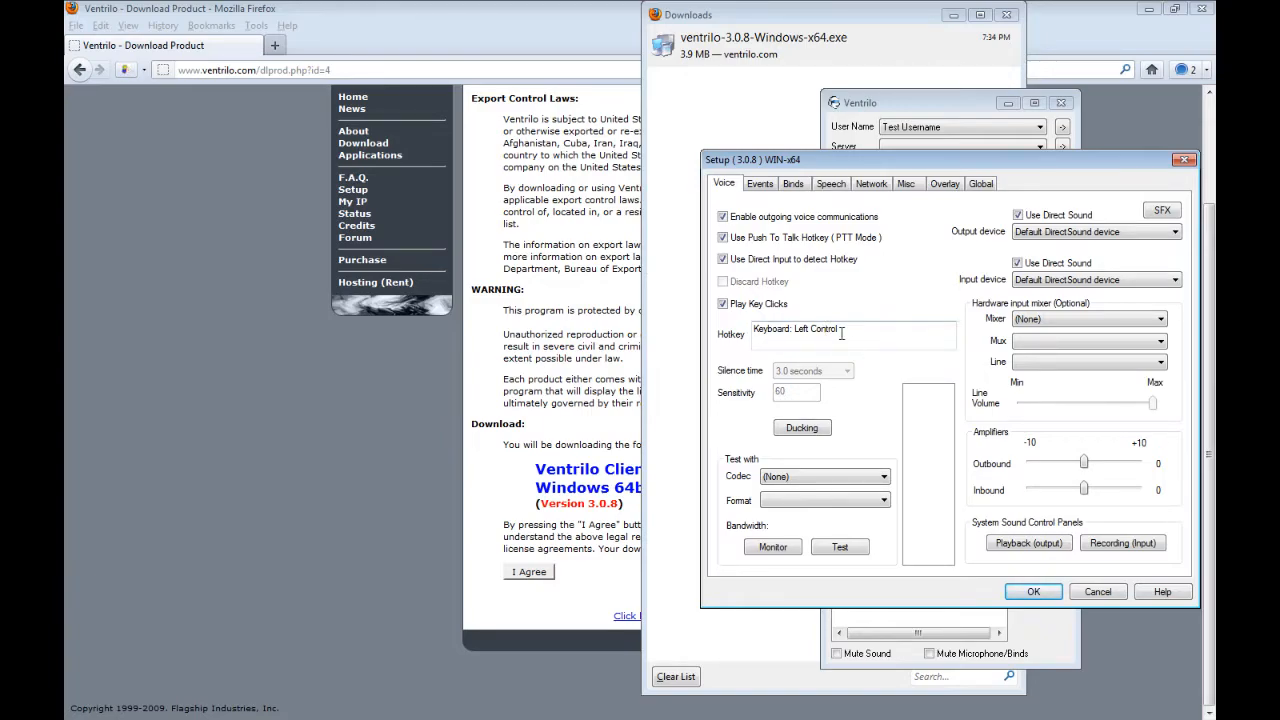
left_click(838, 335)
key("grave")
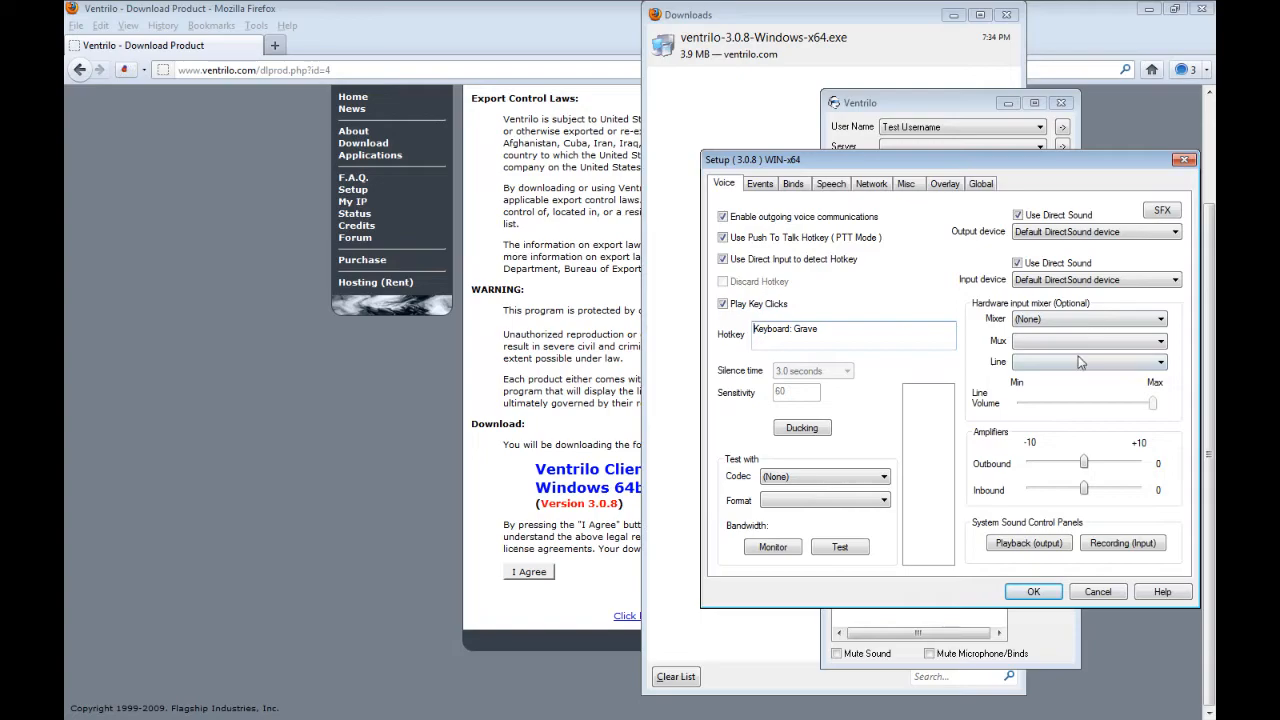
- Choose Realtek Digital Input as the hardware input mixer and raise the outbound amplifier to 10
left_click(1068, 322)
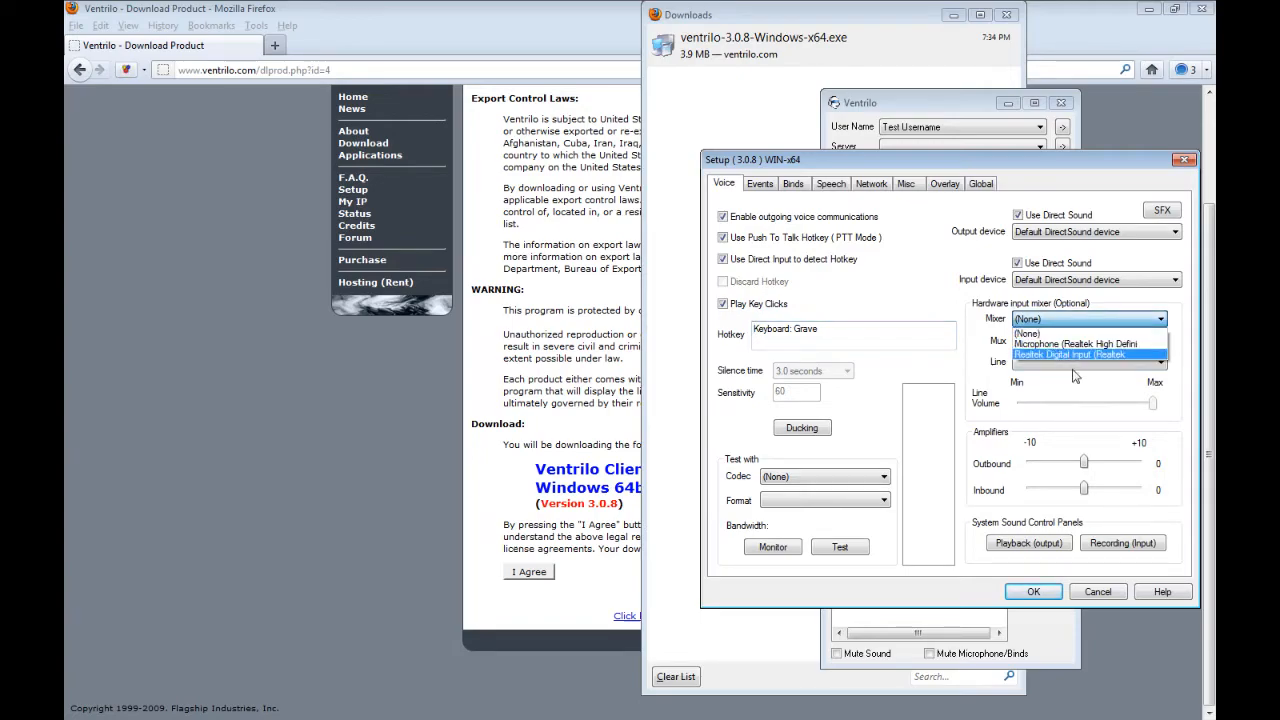
left_click(1077, 355)
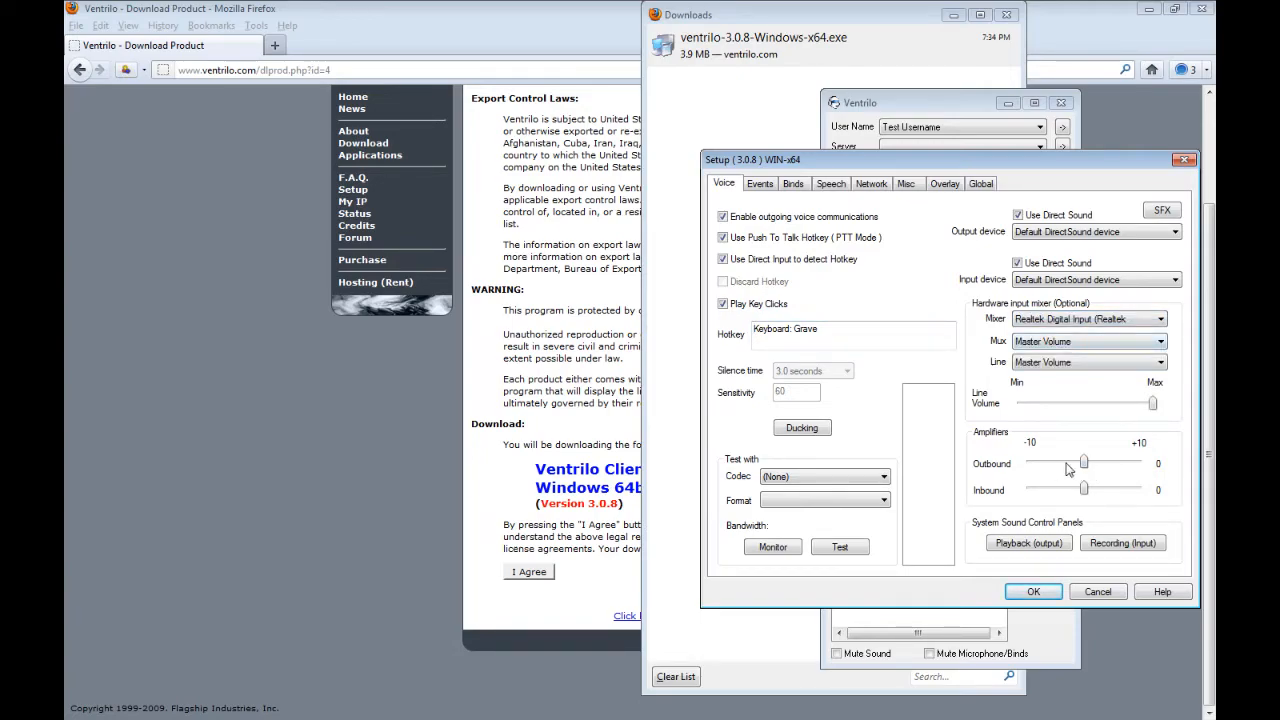
left_click_drag(1084, 464, 1138, 464)
- Preview an event sound, then set all event notifications to Nothing and save the setup
left_click(761, 186)
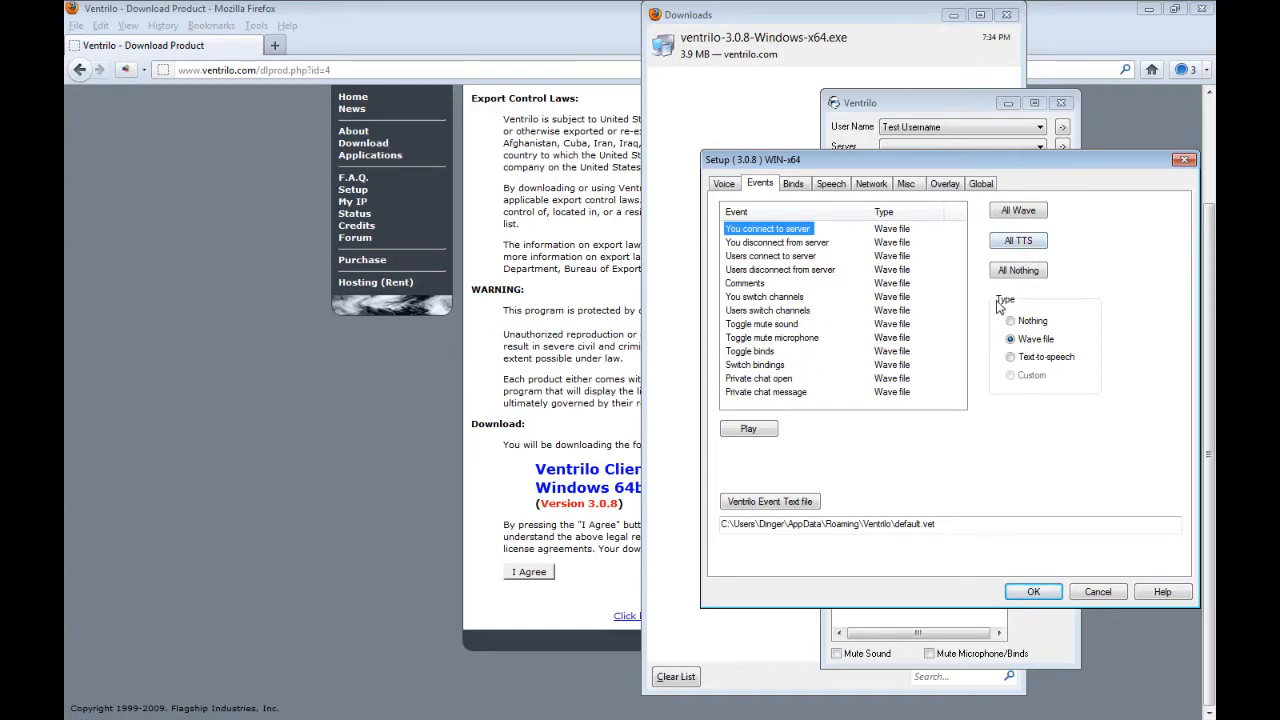
left_click(750, 430)
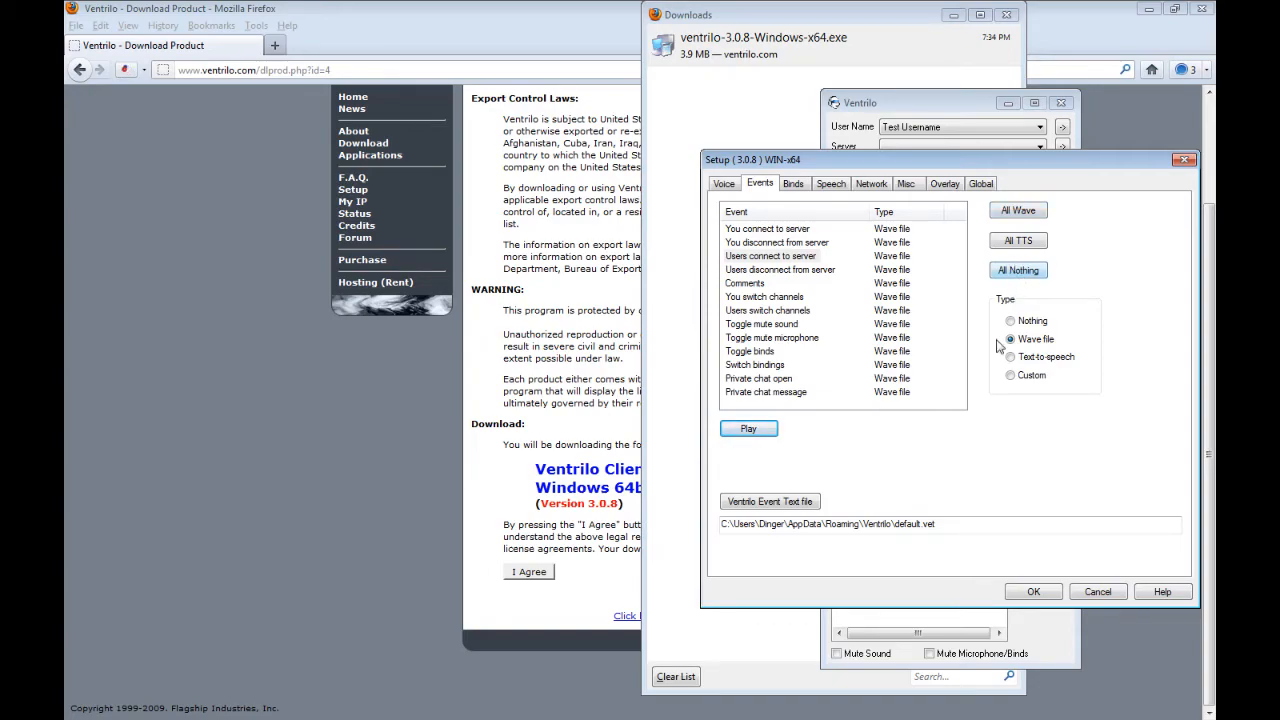
left_click(1015, 271)
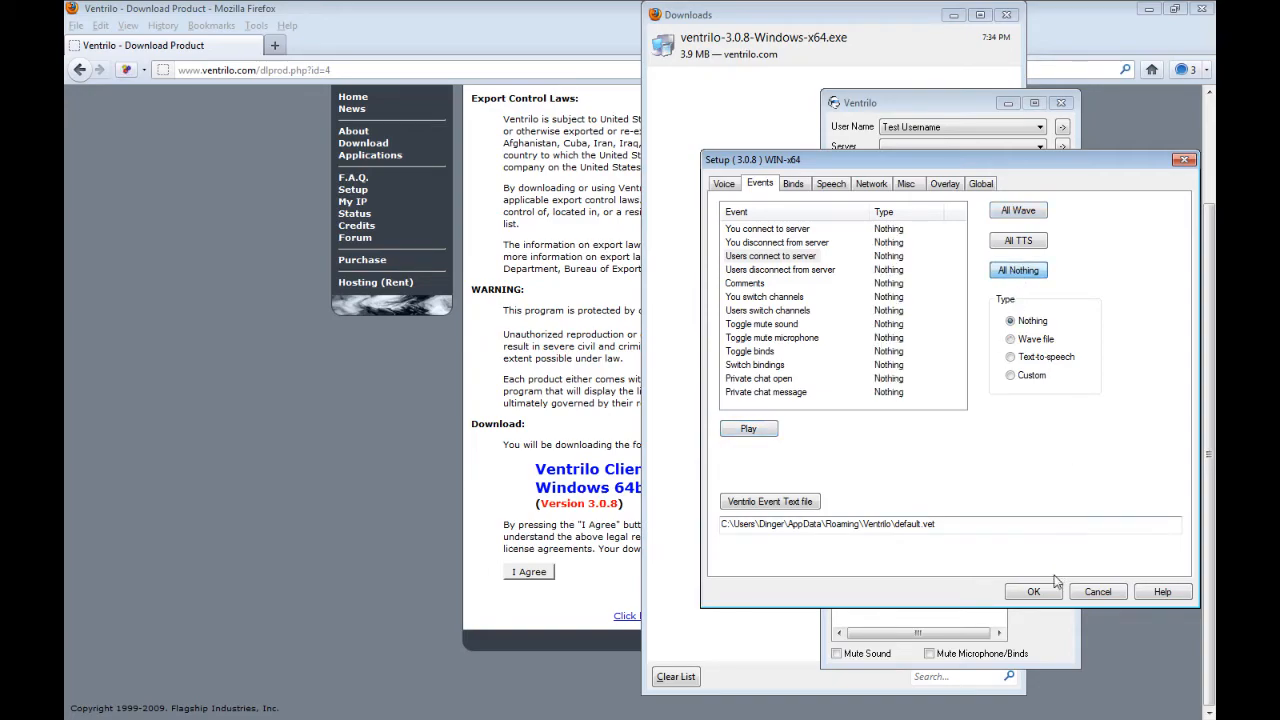
left_click(1045, 591)
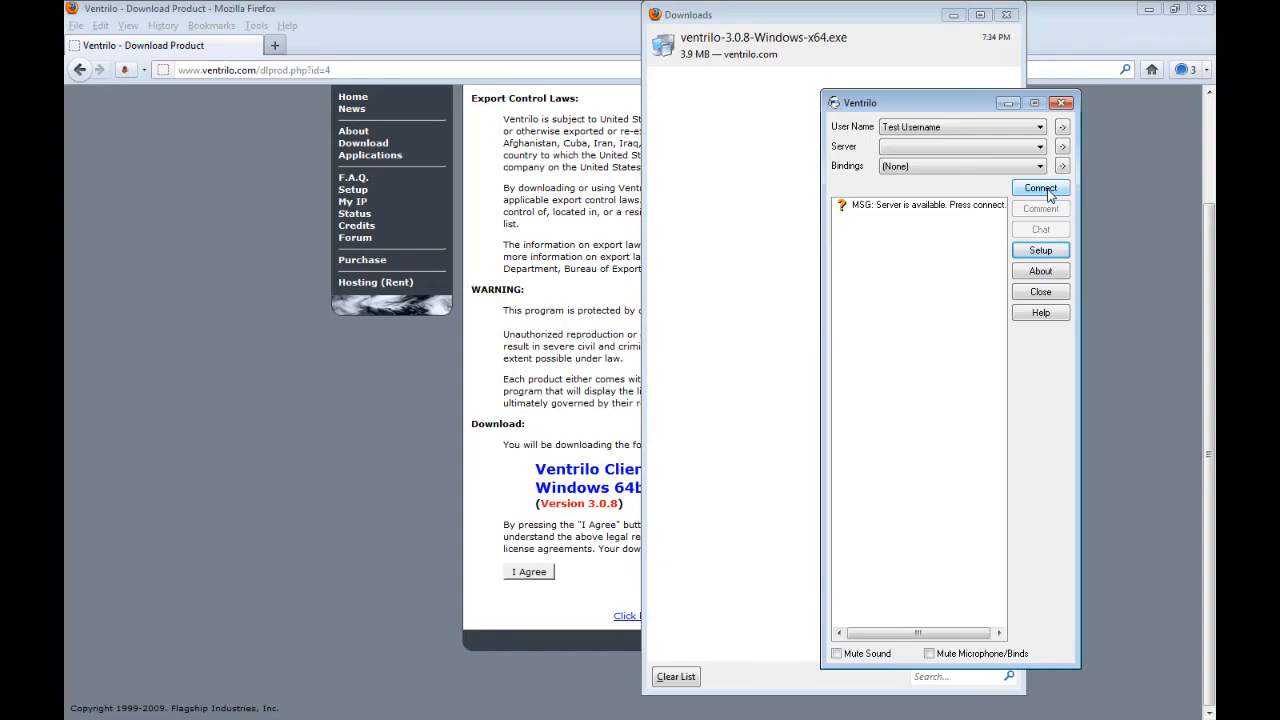
- Reopen the Ventrilo setup at its voice settings
left_click(1041, 251)
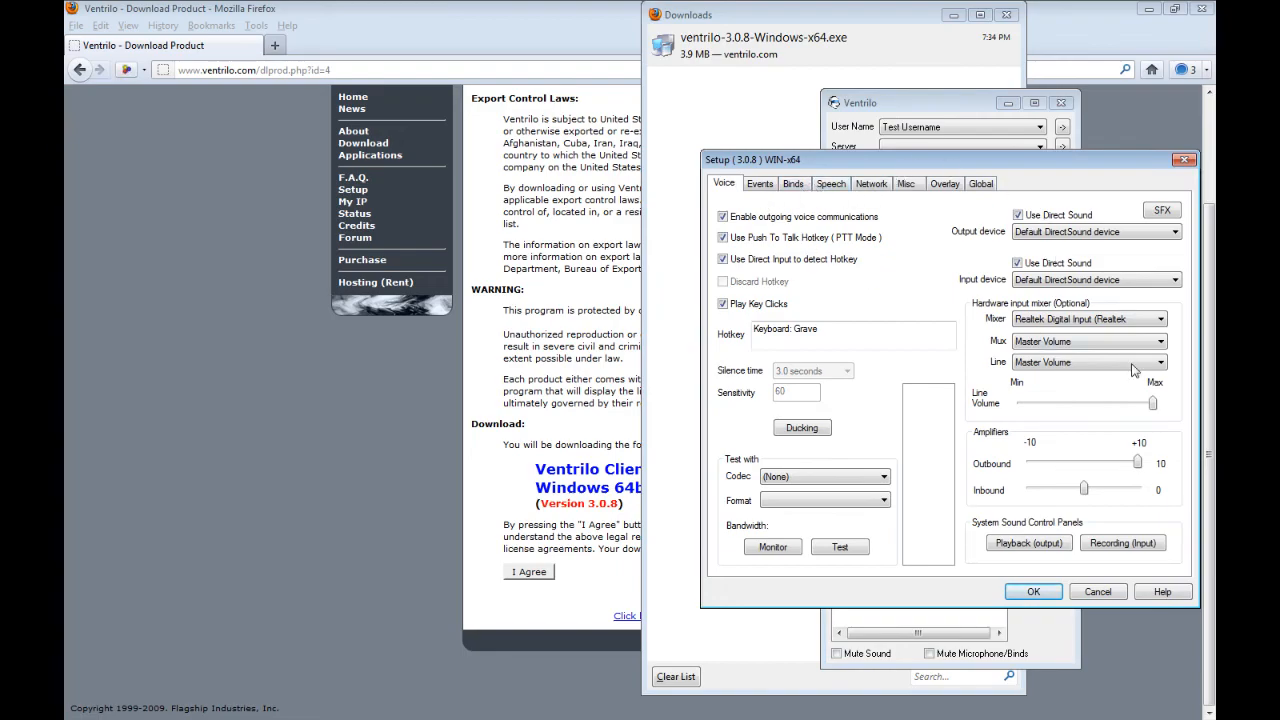